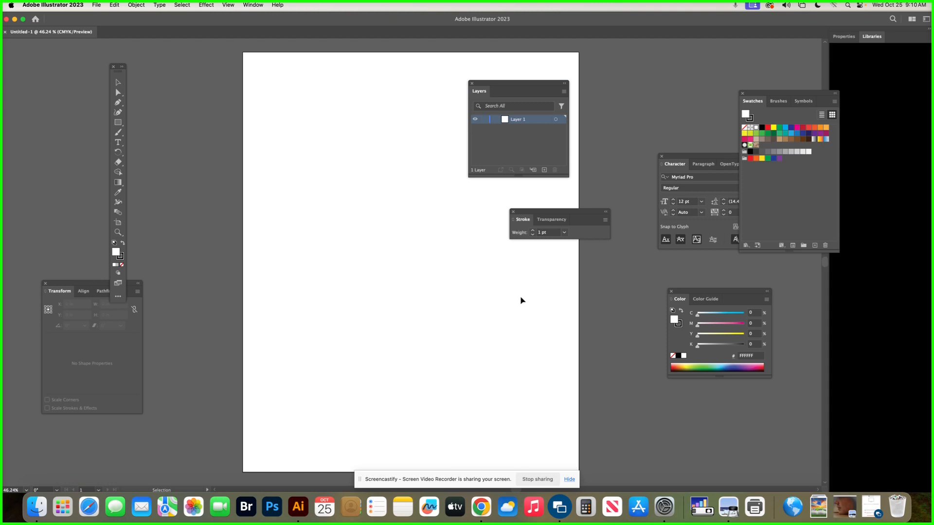
# - Move the floating Layers and Stroke panels to the side to clear space over the artboard
pyautogui.rightClick(524, 82)
pyautogui.click(515, 82)
pyautogui.rightClick(517, 87)
pyautogui.click(517, 87)
pyautogui.moveTo(516, 86); pyautogui.dragTo(633, 78)
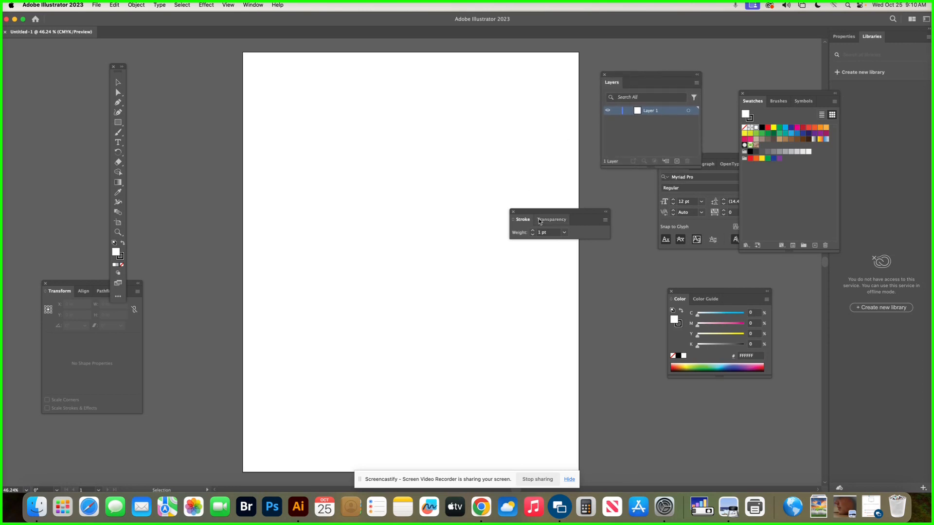
pyautogui.moveTo(543, 216); pyautogui.dragTo(597, 210)
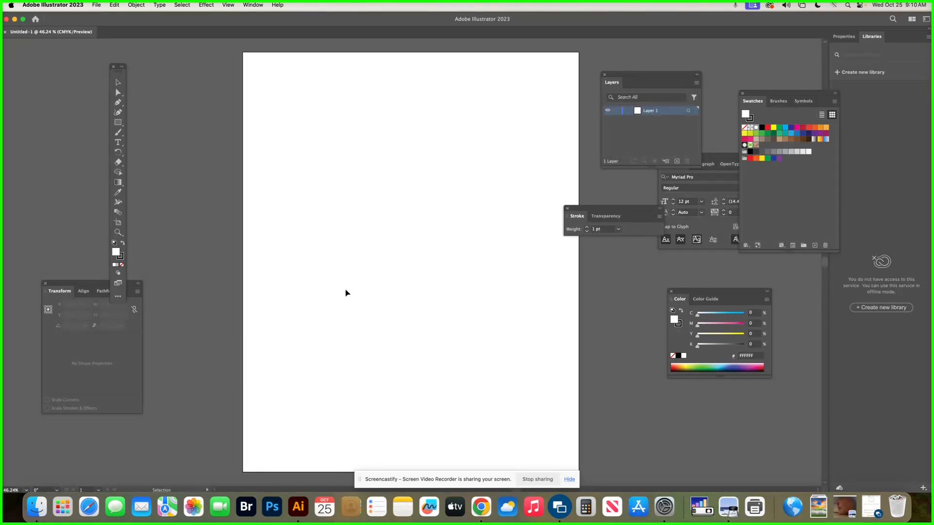
# - Draw a rectangle about 7.1 by 6.7 in on the upper part of the artboard and fill it with teal 00A79D
pyautogui.click(118, 122)
pyautogui.moveTo(321, 125); pyautogui.dragTo(471, 265)
pyautogui.click(784, 133)
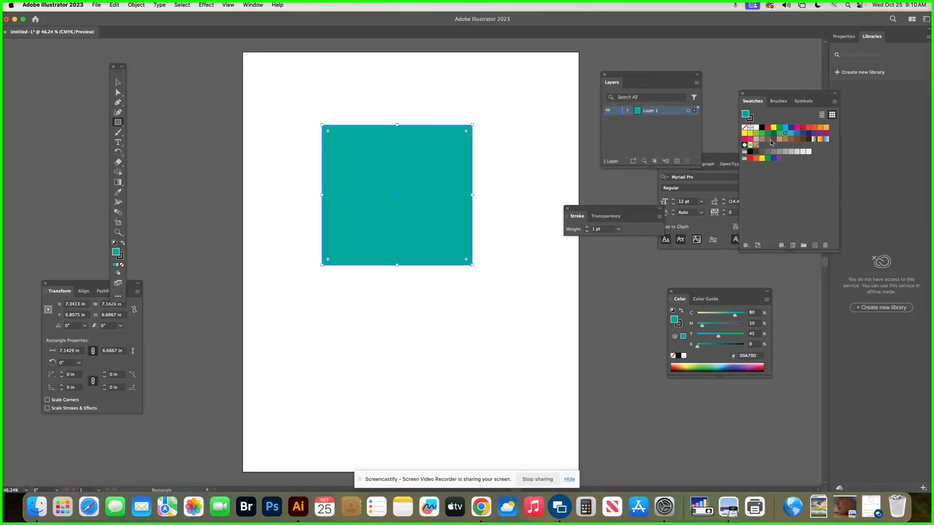
# - Increase the rectangle's black stroke weight to 12 pt, moving the Stroke panel closer to the artboard
pyautogui.click(121, 260)
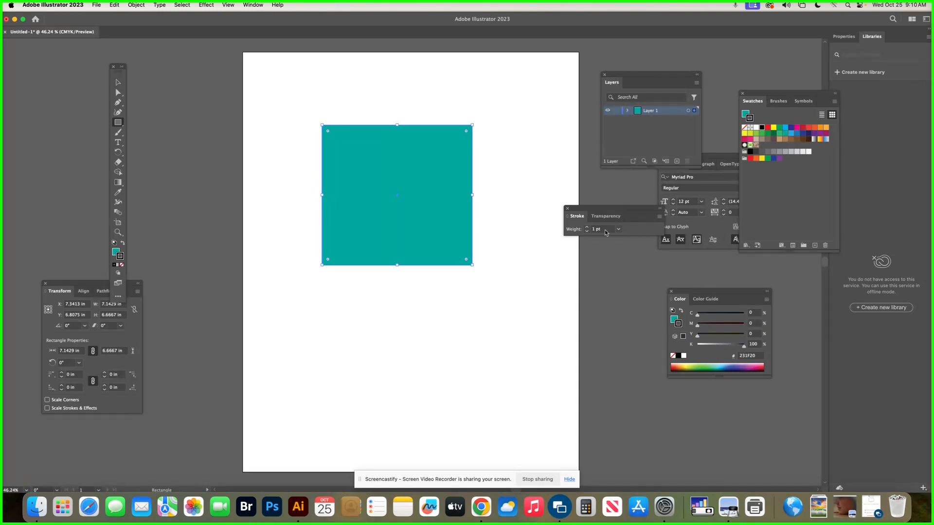
pyautogui.moveTo(598, 210); pyautogui.dragTo(565, 207)
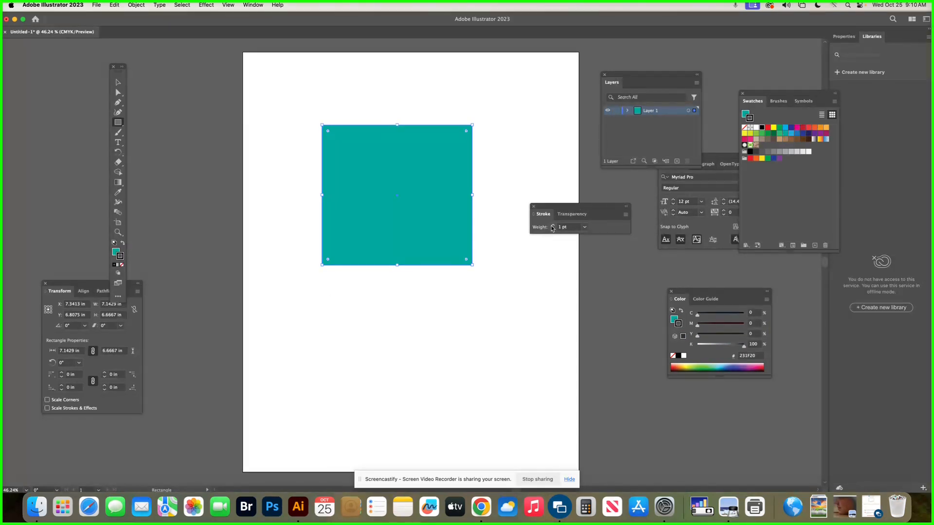
pyautogui.click(554, 225)
pyautogui.click(553, 226)
pyautogui.click(554, 226)
pyautogui.click(554, 226)
pyautogui.click(553, 226)
pyautogui.click(554, 226)
pyautogui.click(553, 226)
pyautogui.click(553, 226)
pyautogui.click(554, 226)
pyautogui.click(554, 226)
# - Swap the rectangle's fill and stroke colours, swap them back, and delete the rectangle
pyautogui.click(123, 244)
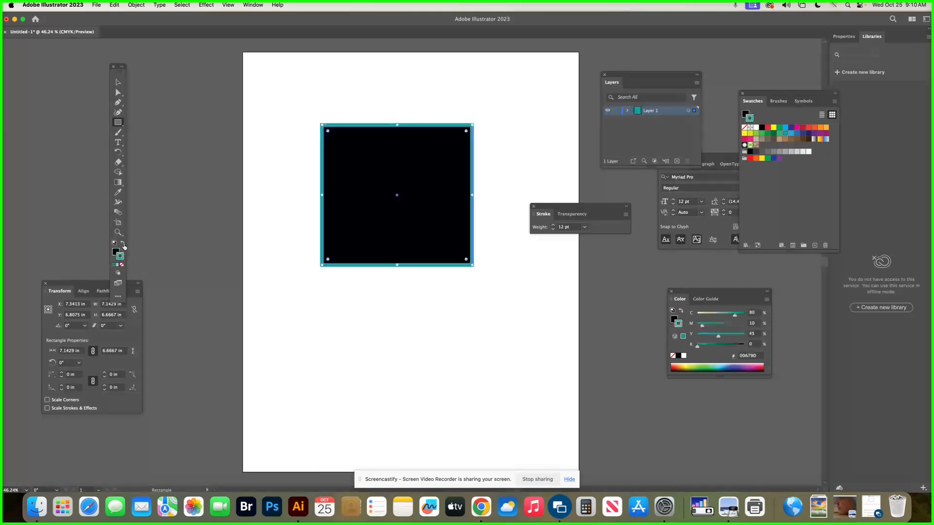
pyautogui.click(124, 245)
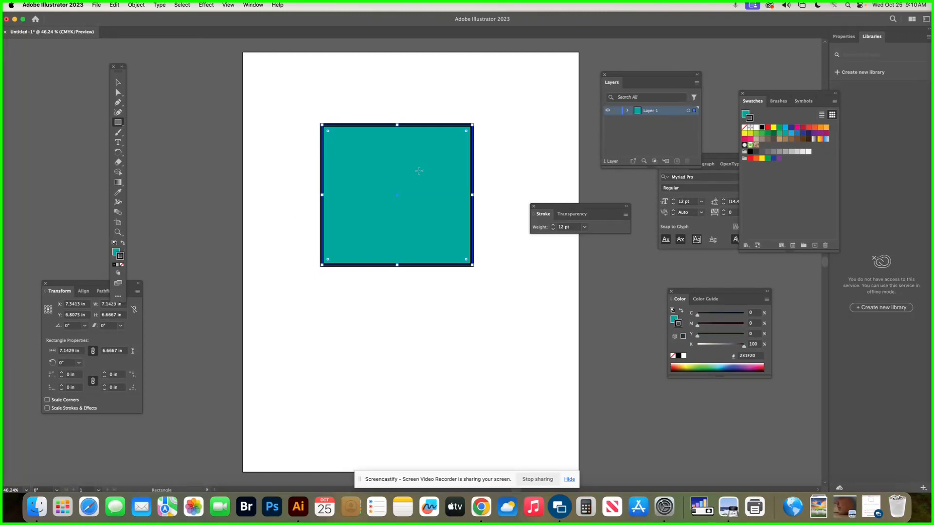
pyautogui.press('BackSpace')
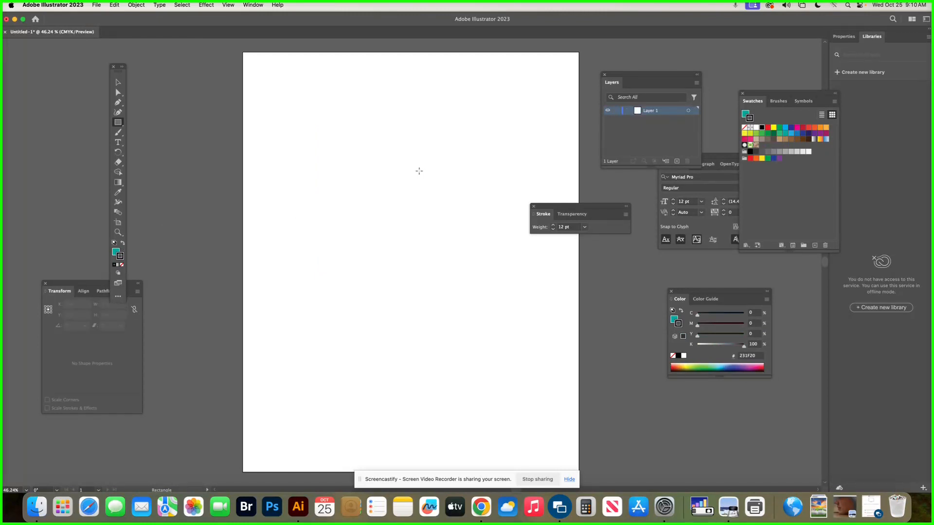
# - Draw a closed four-sided kite shape with the Pen tool in the upper-left area of the artboard
pyautogui.click(122, 104)
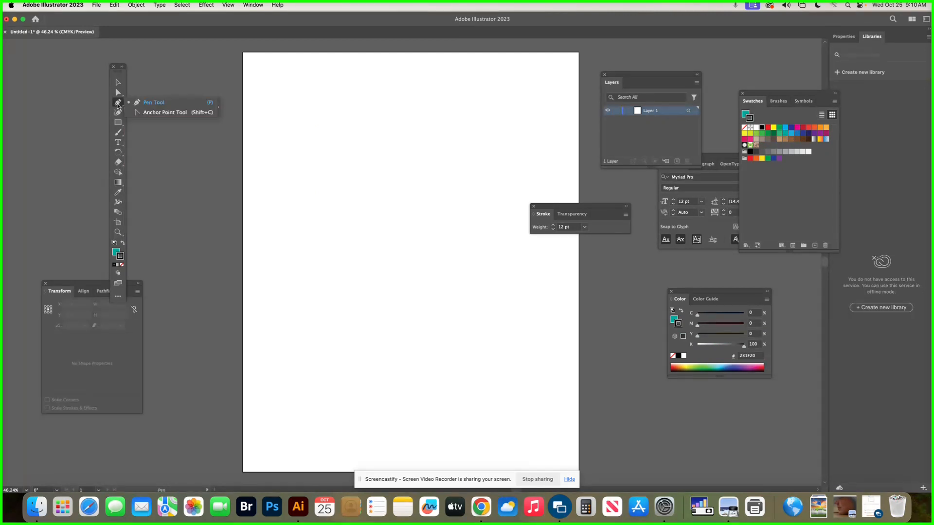
pyautogui.click(147, 105)
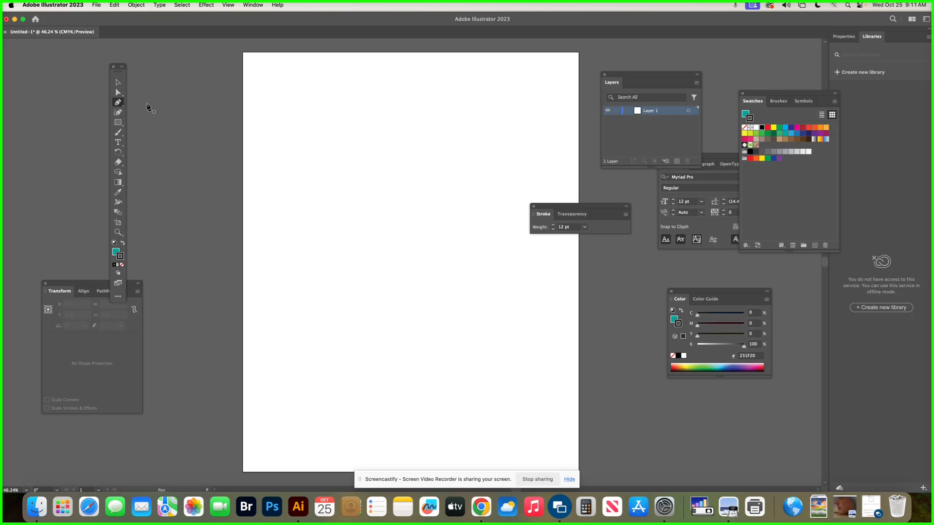
pyautogui.click(287, 129)
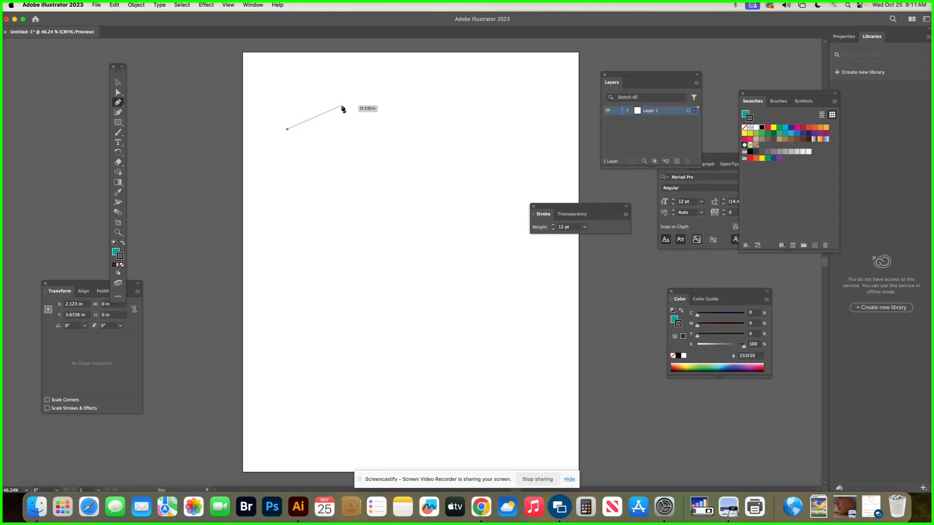
pyautogui.click(348, 103)
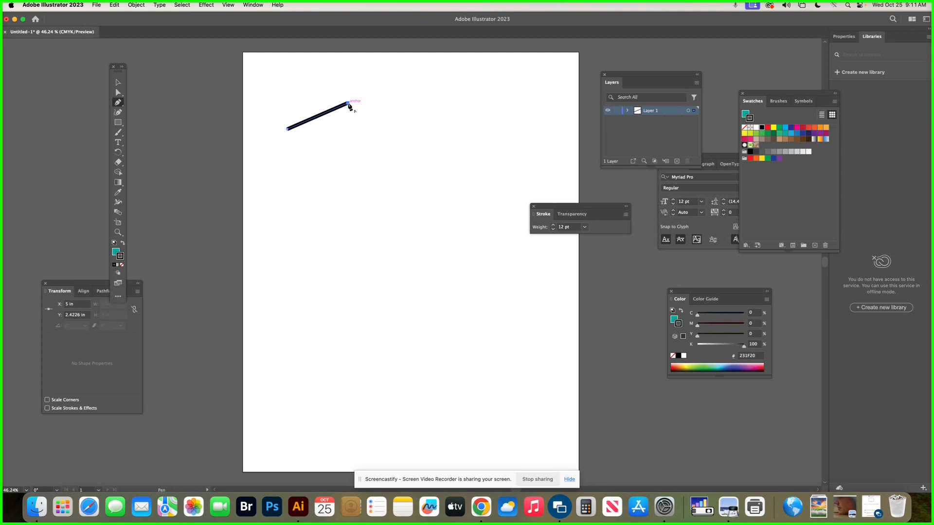
pyautogui.click(408, 166)
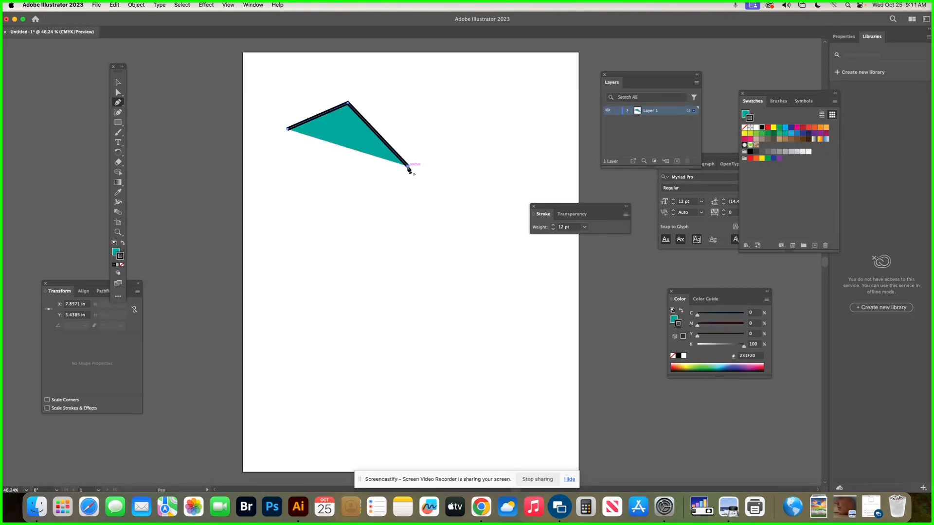
pyautogui.click(349, 249)
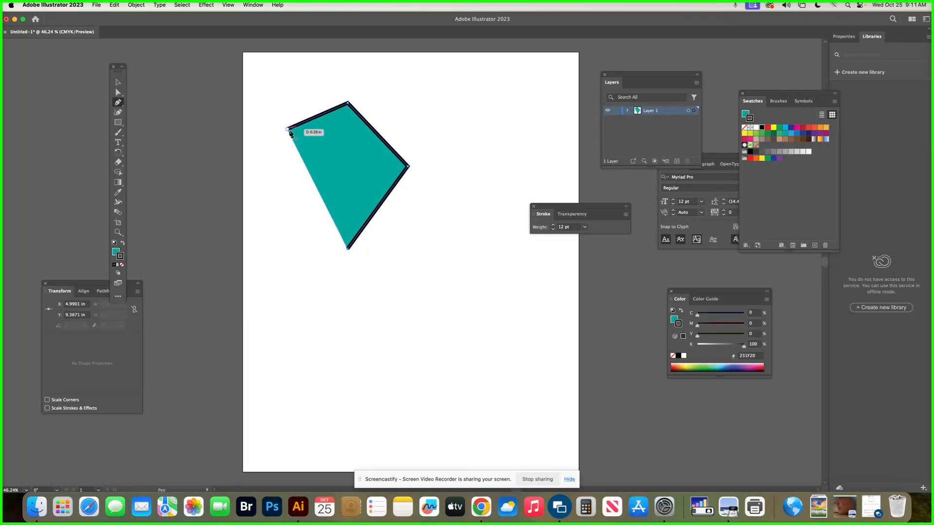
pyautogui.click(288, 132)
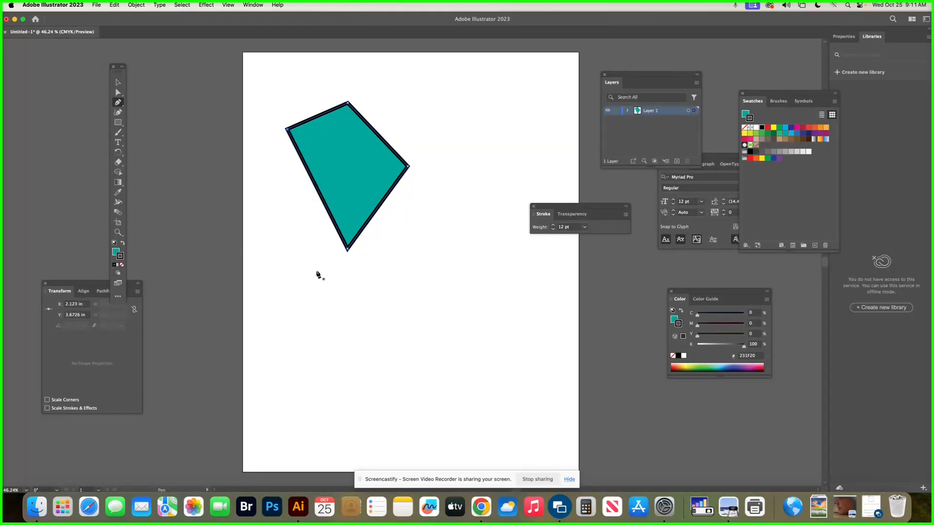
# - Draw a closed, spiky starburst with the Pen tool in the lower half of the artboard
pyautogui.click(361, 362)
pyautogui.click(338, 335)
pyautogui.click(373, 332)
pyautogui.click(371, 292)
pyautogui.click(411, 310)
pyautogui.click(417, 274)
pyautogui.click(440, 297)
pyautogui.click(464, 278)
pyautogui.click(458, 307)
pyautogui.click(509, 316)
pyautogui.moveTo(452, 334); pyautogui.dragTo(456, 349)
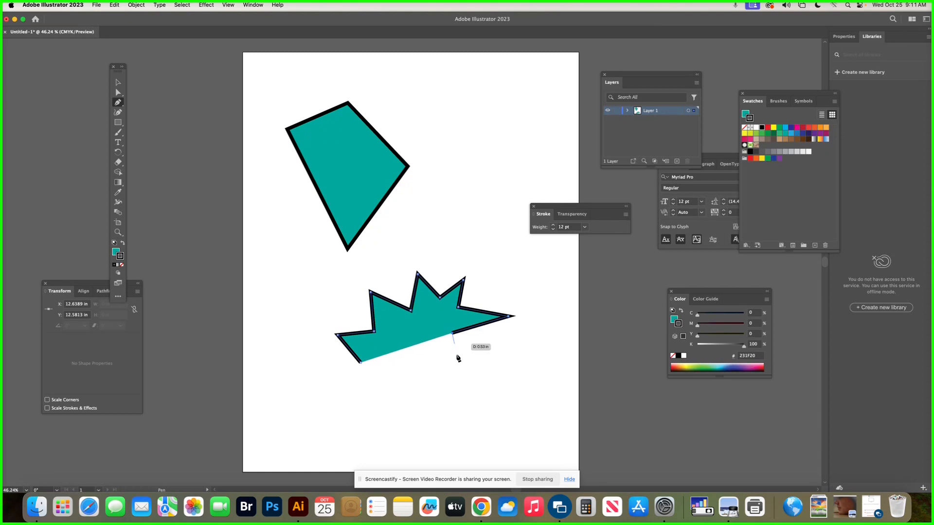
pyautogui.click(458, 375)
pyautogui.click(419, 365)
pyautogui.click(392, 398)
pyautogui.click(390, 367)
pyautogui.click(350, 383)
pyautogui.click(361, 363)
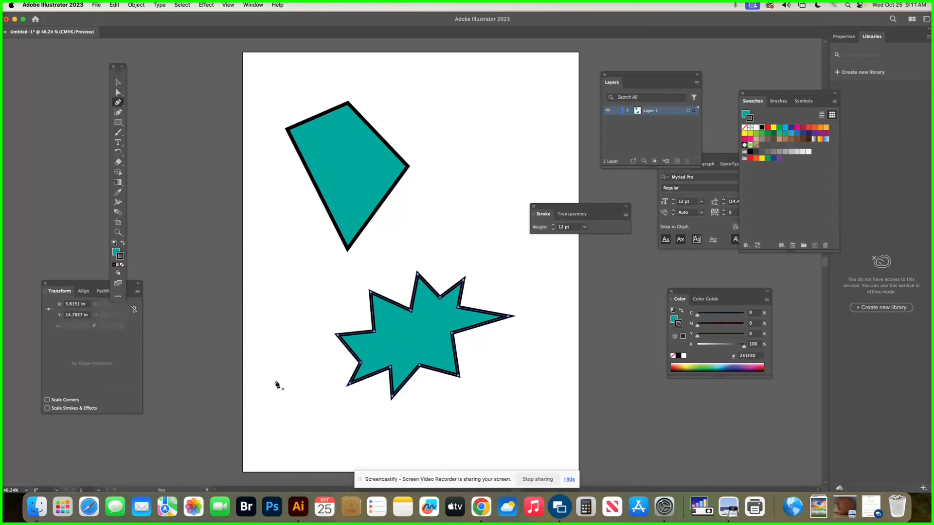
# - Stretch the starburst's three left-hand spikes outward by moving their tip anchor points with Direct Selection
pyautogui.click(117, 93)
pyautogui.moveTo(369, 291); pyautogui.dragTo(332, 254)
pyautogui.moveTo(336, 335); pyautogui.dragTo(285, 326)
pyautogui.moveTo(350, 385); pyautogui.dragTo(301, 398)
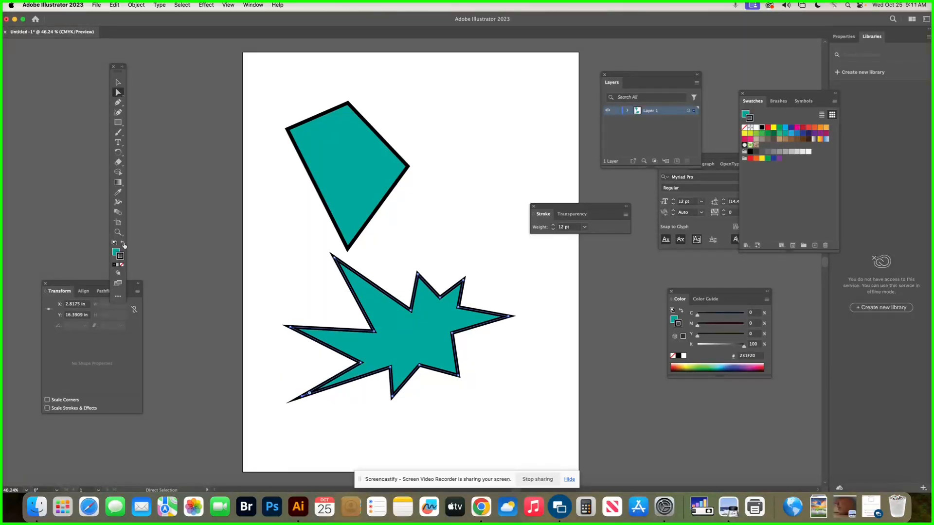
# - Give the starburst a black fill and a purple 662D91 stroke, and place the kite path above it in Layer 1
pyautogui.click(123, 244)
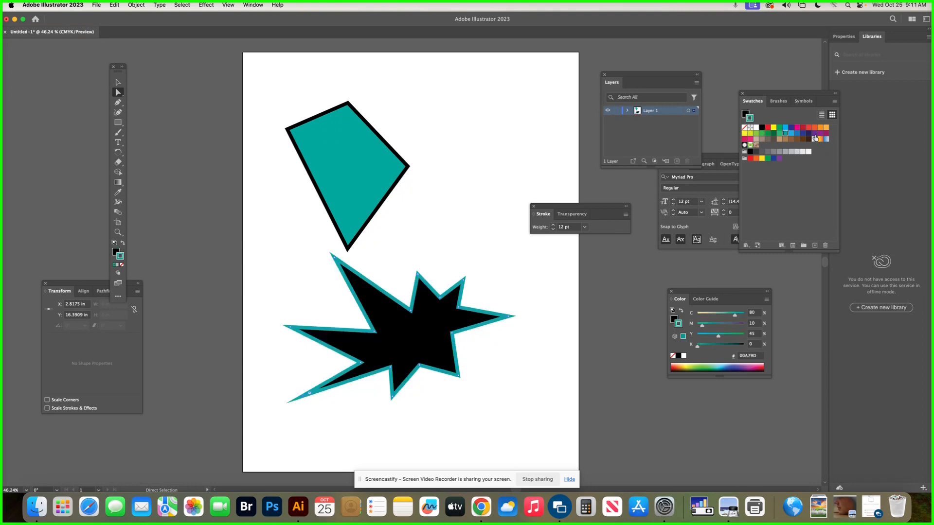
pyautogui.click(815, 134)
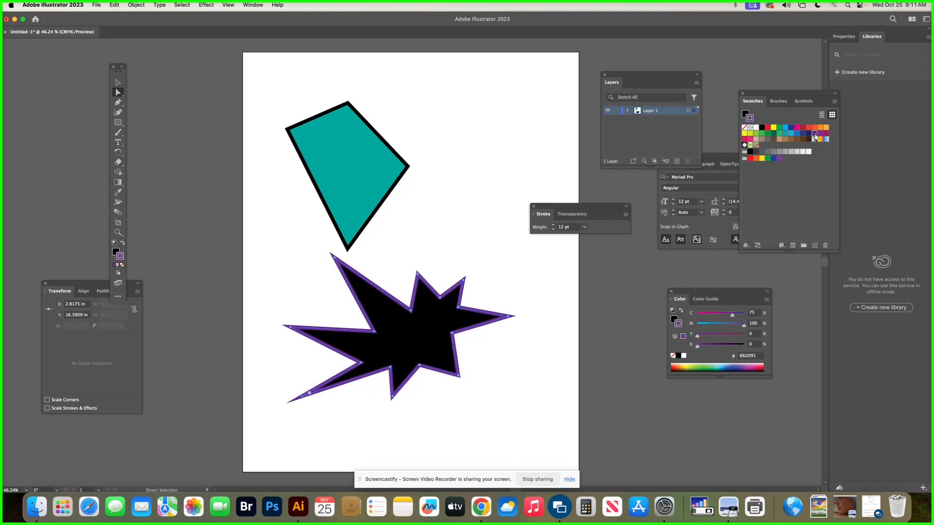
pyautogui.click(627, 111)
pyautogui.moveTo(657, 129); pyautogui.dragTo(657, 118)
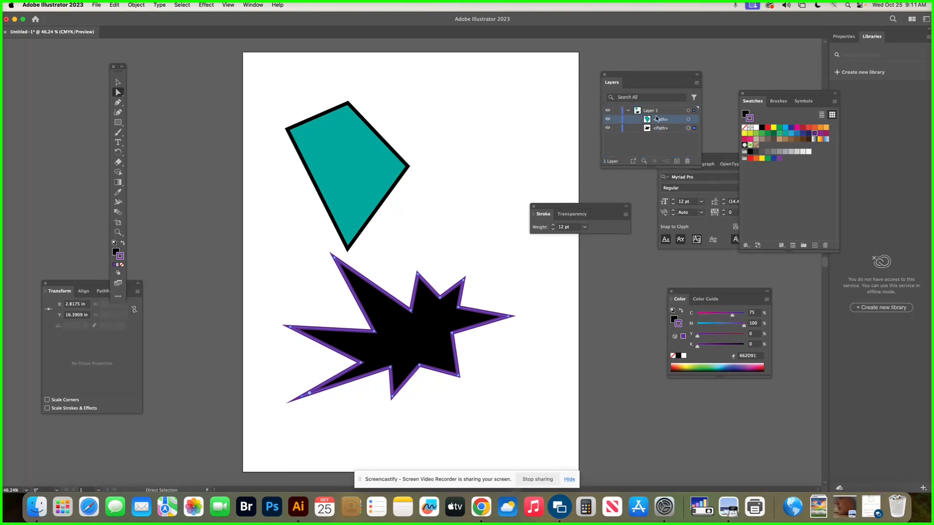
# - Move the whole starburst slightly down and to the right on the artboard, and deselect it
pyautogui.moveTo(398, 335); pyautogui.dragTo(406, 356)
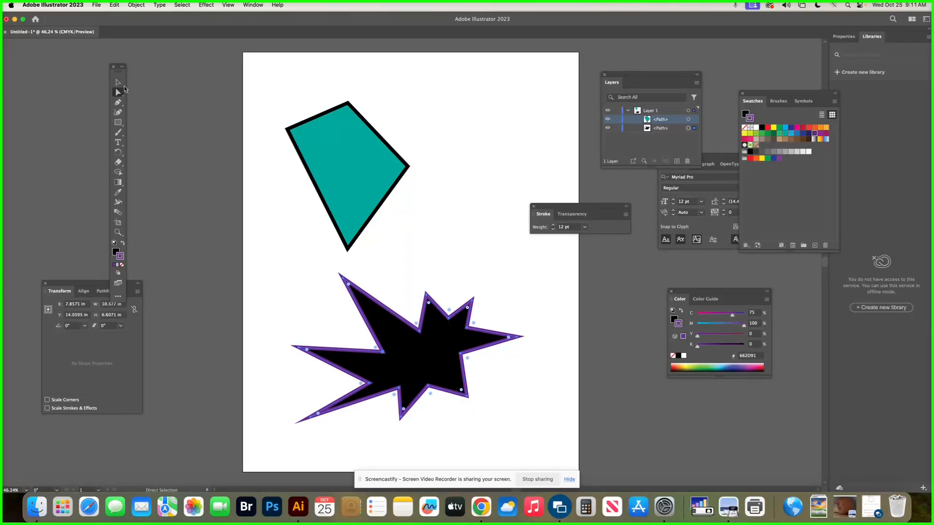
pyautogui.click(117, 83)
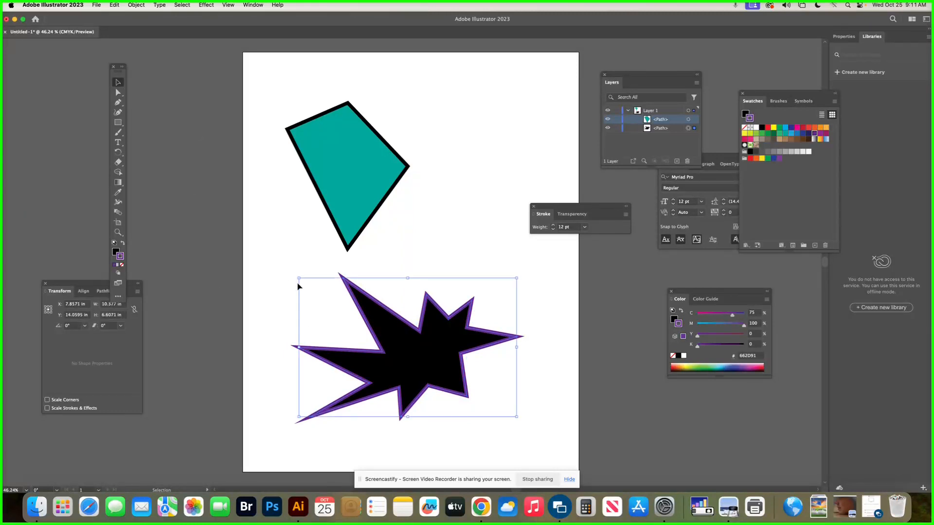
pyautogui.click(274, 310)
# - Pull the inner corner between the starburst's two upper-left spikes slightly toward its centre, and deselect the shape
pyautogui.click(118, 92)
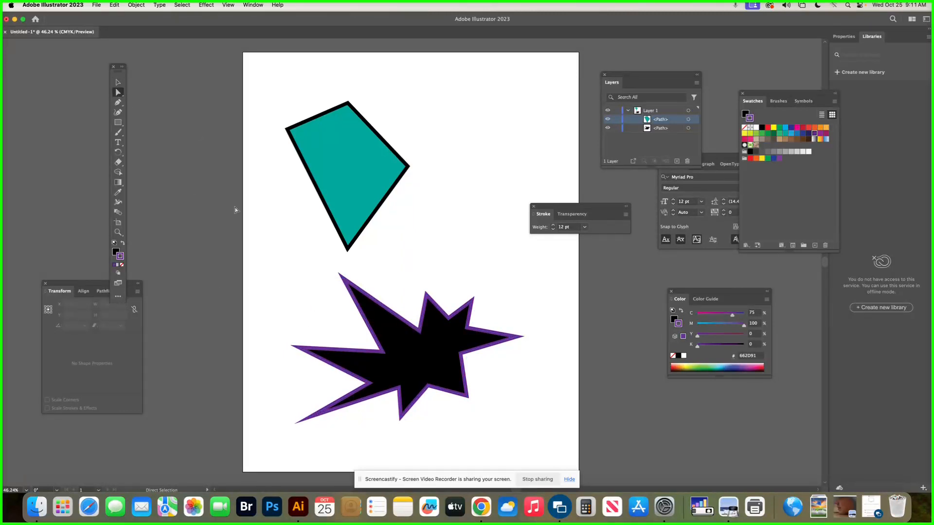
pyautogui.moveTo(381, 351)
pyautogui.mouseDown()
pyautogui.moveTo(369, 357)
pyautogui.moveTo(326, 336)
pyautogui.moveTo(394, 348)
pyautogui.mouseUp()
pyautogui.click(465, 265)
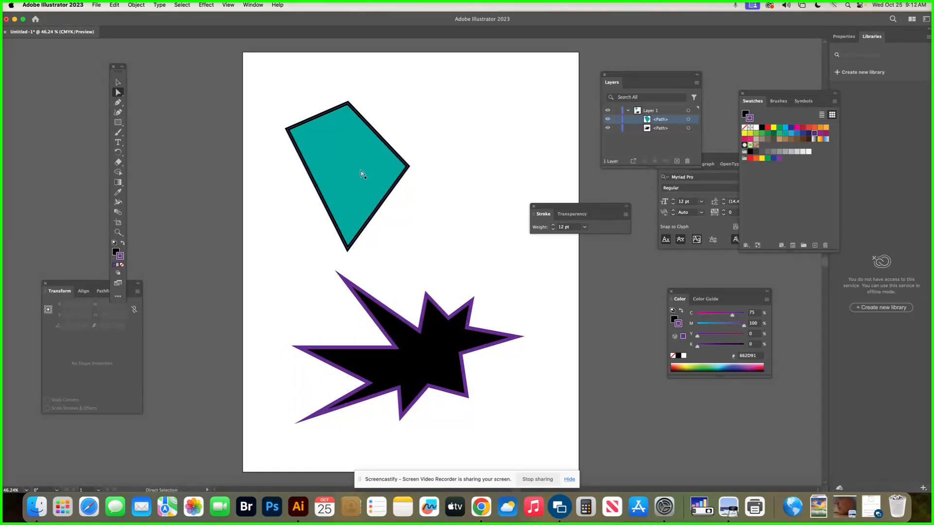
# - Draw a closed, roughly circular shape about 4.1 by 4 in with the Curvature tool, to the right of the kite
pyautogui.click(118, 124)
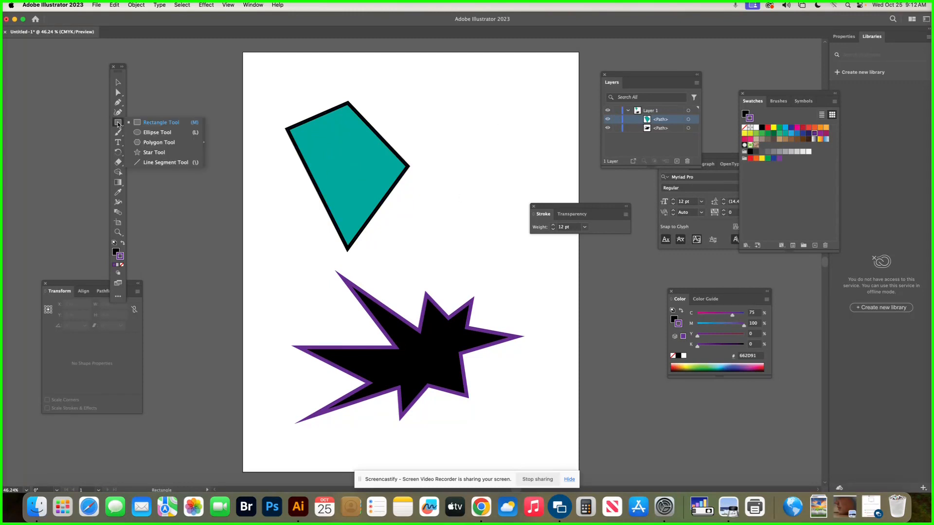
pyautogui.click(118, 103)
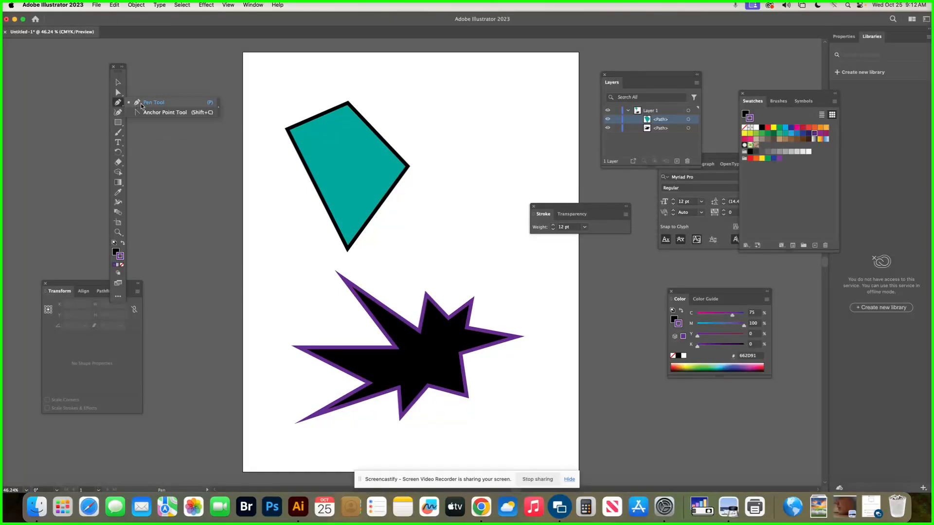
pyautogui.click(118, 114)
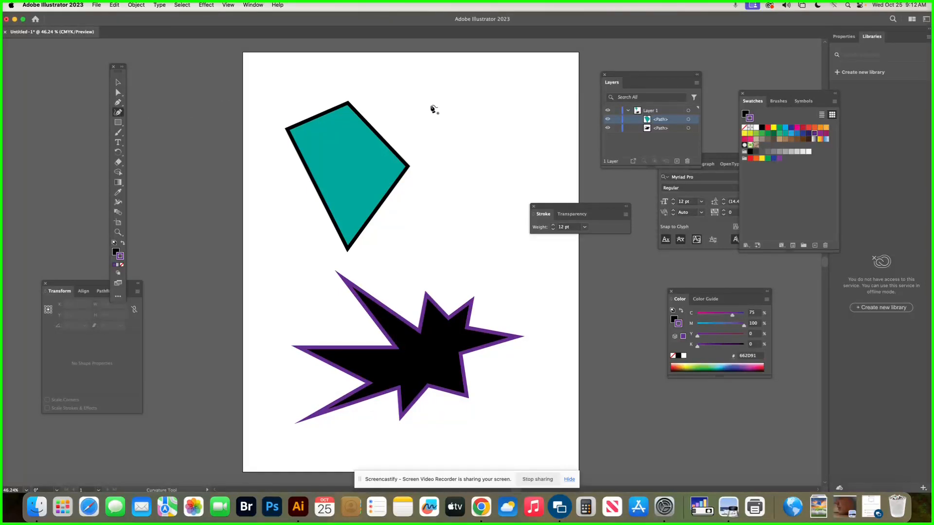
pyautogui.click(481, 99)
pyautogui.click(500, 137)
pyautogui.click(472, 174)
pyautogui.click(421, 159)
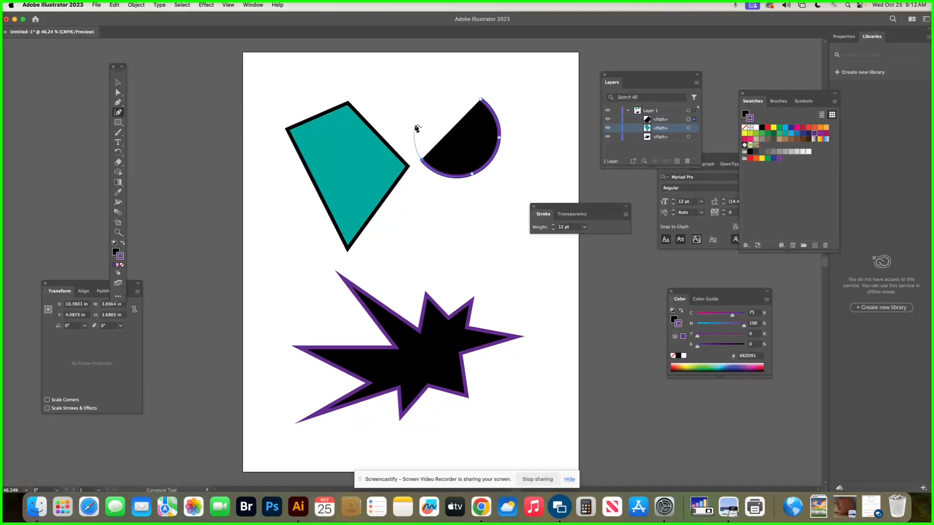
pyautogui.click(415, 125)
pyautogui.click(482, 100)
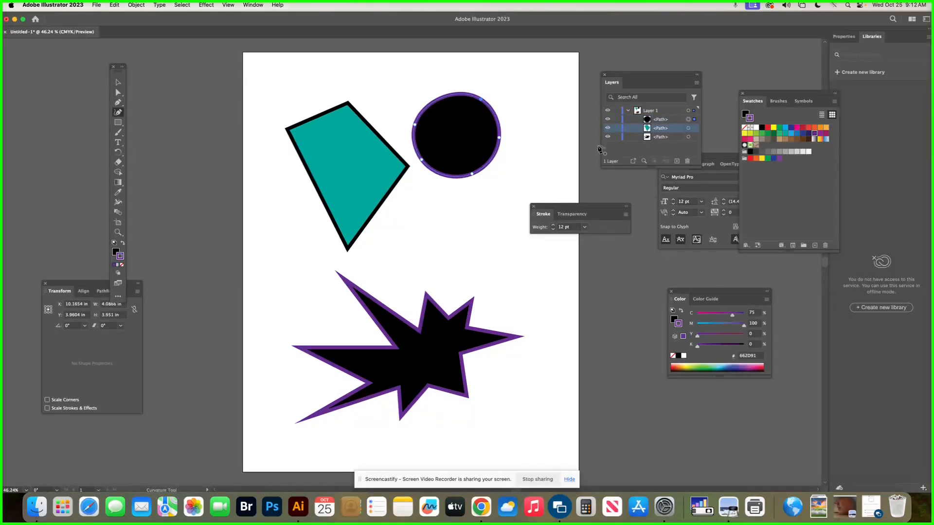
# - Select the starburst with Direct Selection and float the Pen tool group beside it on the artboard
pyautogui.click(118, 103)
pyautogui.click(120, 93)
pyautogui.click(376, 351)
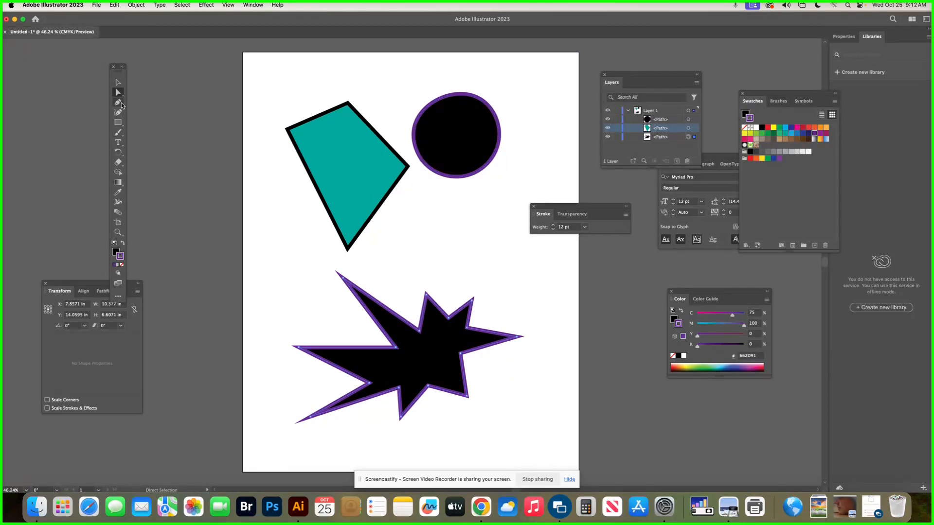
pyautogui.click(121, 105)
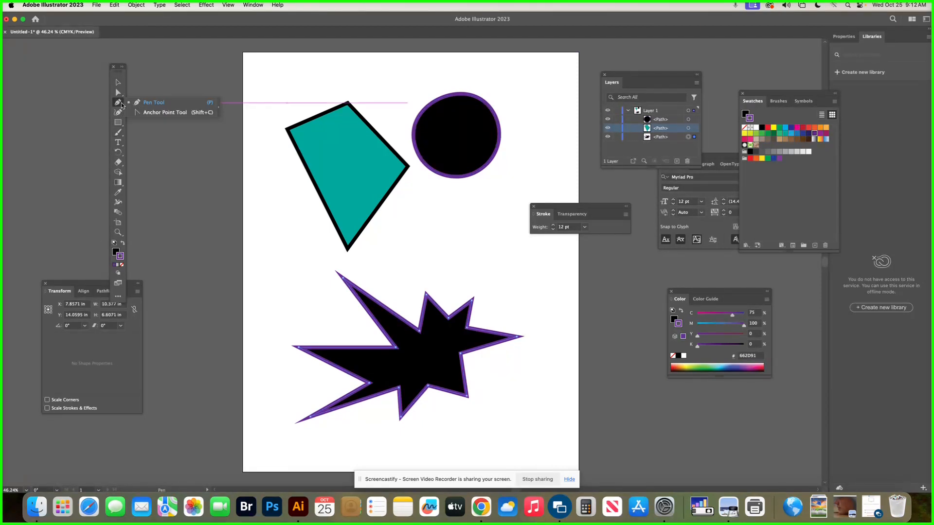
pyautogui.click(217, 111)
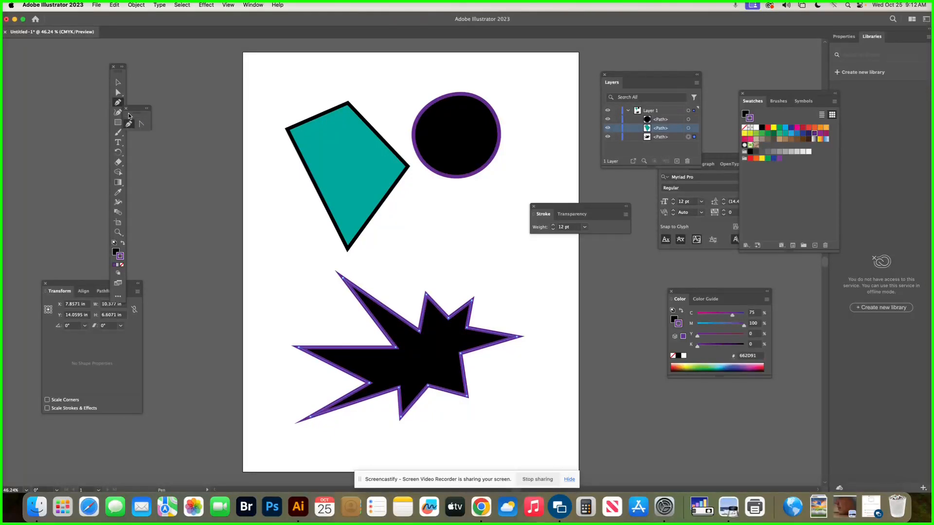
pyautogui.moveTo(138, 111); pyautogui.dragTo(281, 296)
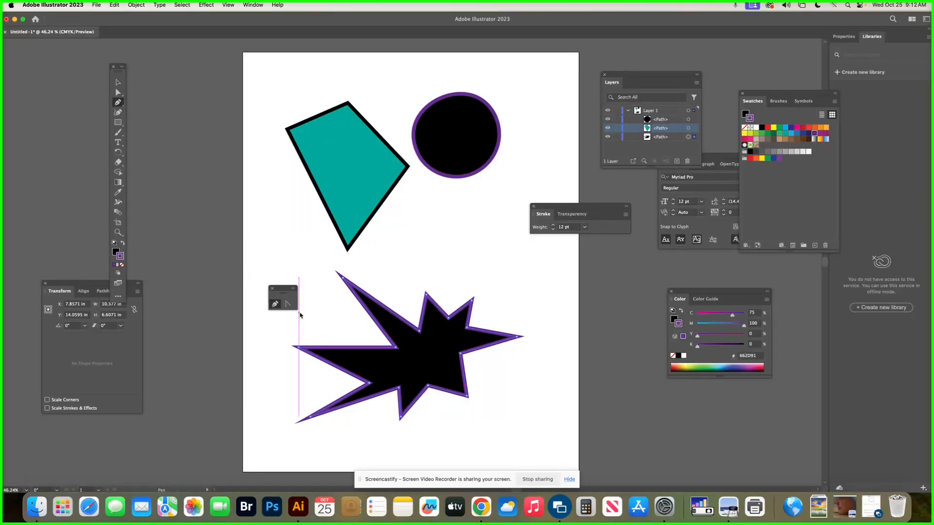
# - Round all eight spike tips of the starburst into smooth petals by pulling out curve handles with the Anchor Point tool
pyautogui.click(289, 307)
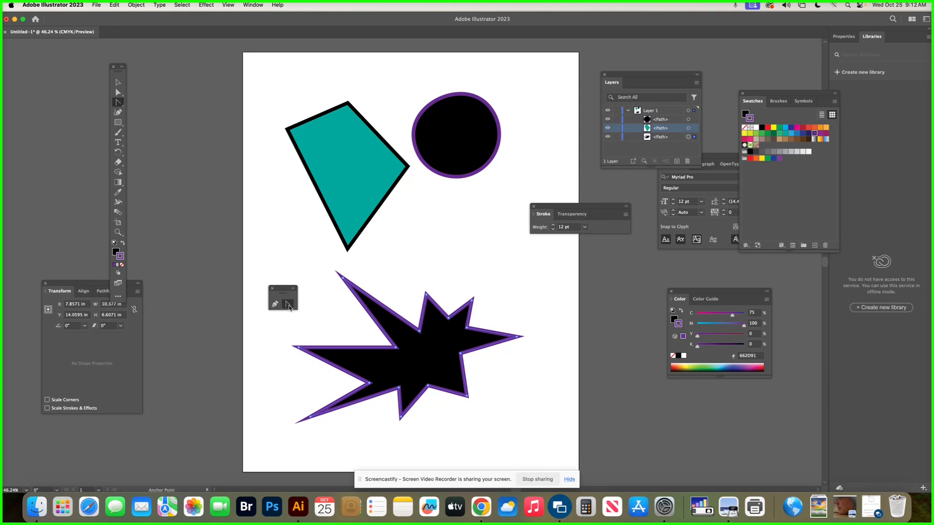
pyautogui.click(343, 280)
pyautogui.moveTo(343, 280); pyautogui.dragTo(353, 263)
pyautogui.moveTo(426, 294); pyautogui.dragTo(438, 276)
pyautogui.moveTo(472, 302); pyautogui.dragTo(493, 300)
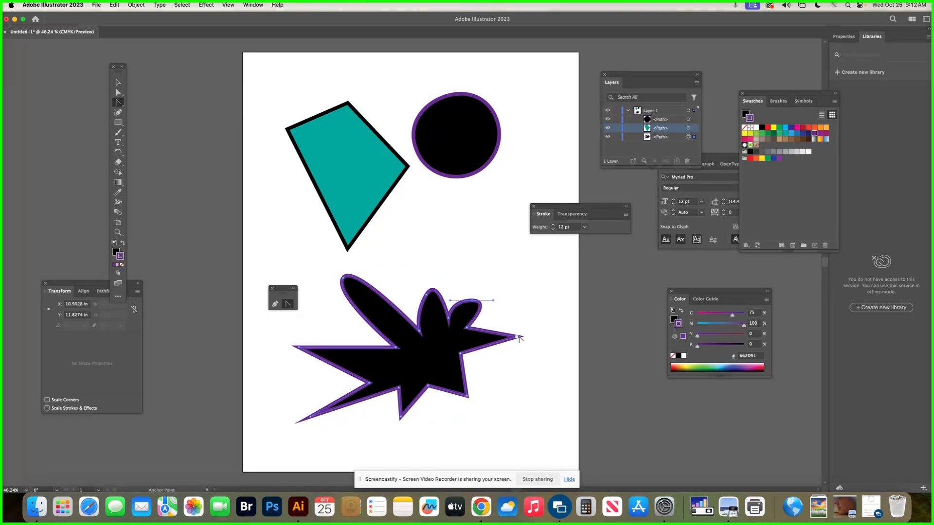
pyautogui.moveTo(519, 337); pyautogui.dragTo(517, 376)
pyautogui.click(466, 397)
pyautogui.moveTo(467, 396)
pyautogui.mouseDown()
pyautogui.moveTo(457, 385)
pyautogui.moveTo(480, 384)
pyautogui.mouseUp()
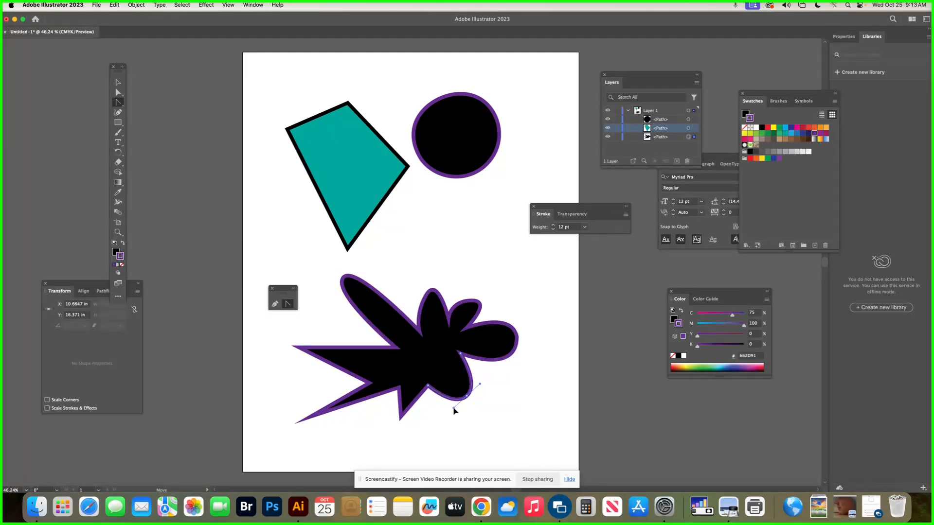
pyautogui.moveTo(400, 417); pyautogui.dragTo(381, 422)
pyautogui.moveTo(310, 417); pyautogui.dragTo(286, 402)
pyautogui.moveTo(296, 348); pyautogui.dragTo(302, 330)
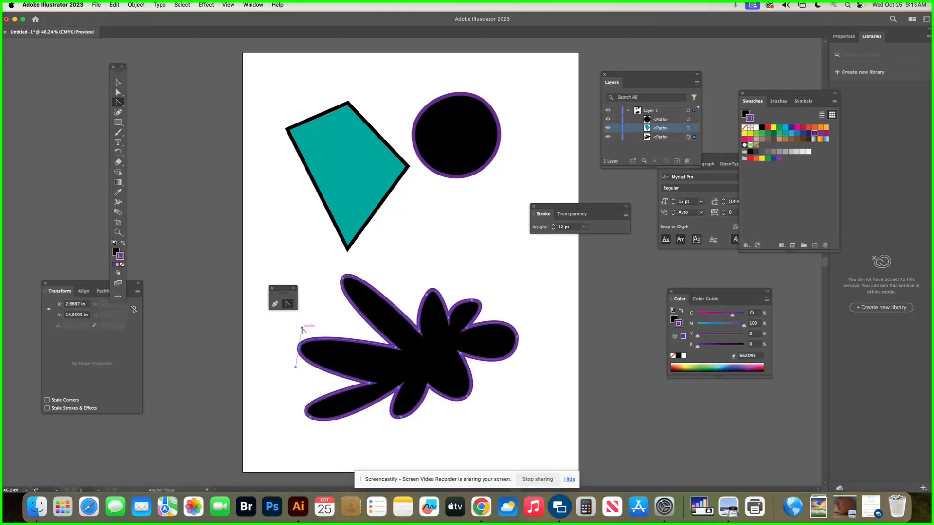